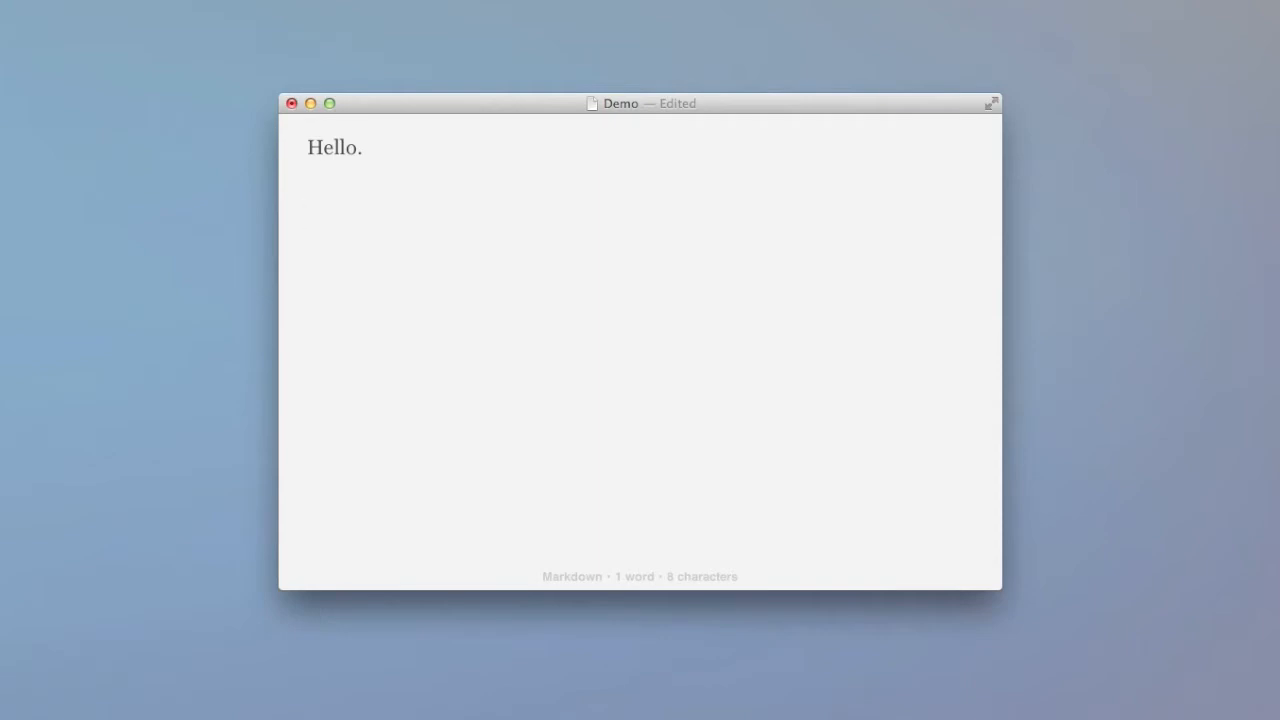
- Expand the ;email abbreviation two lines below "Hello." and delete the inserted email address
type(";")
type("emai")
type("laddress.com")
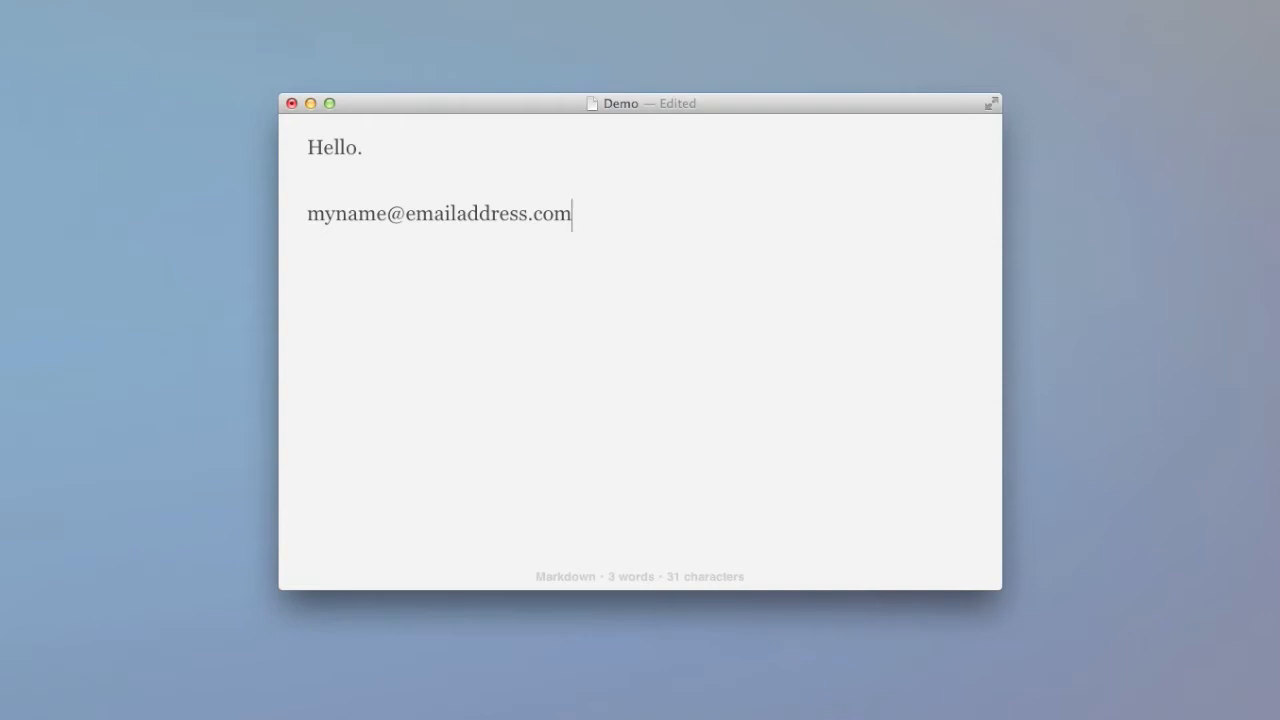
left_click_drag(572, 216, 306, 221)
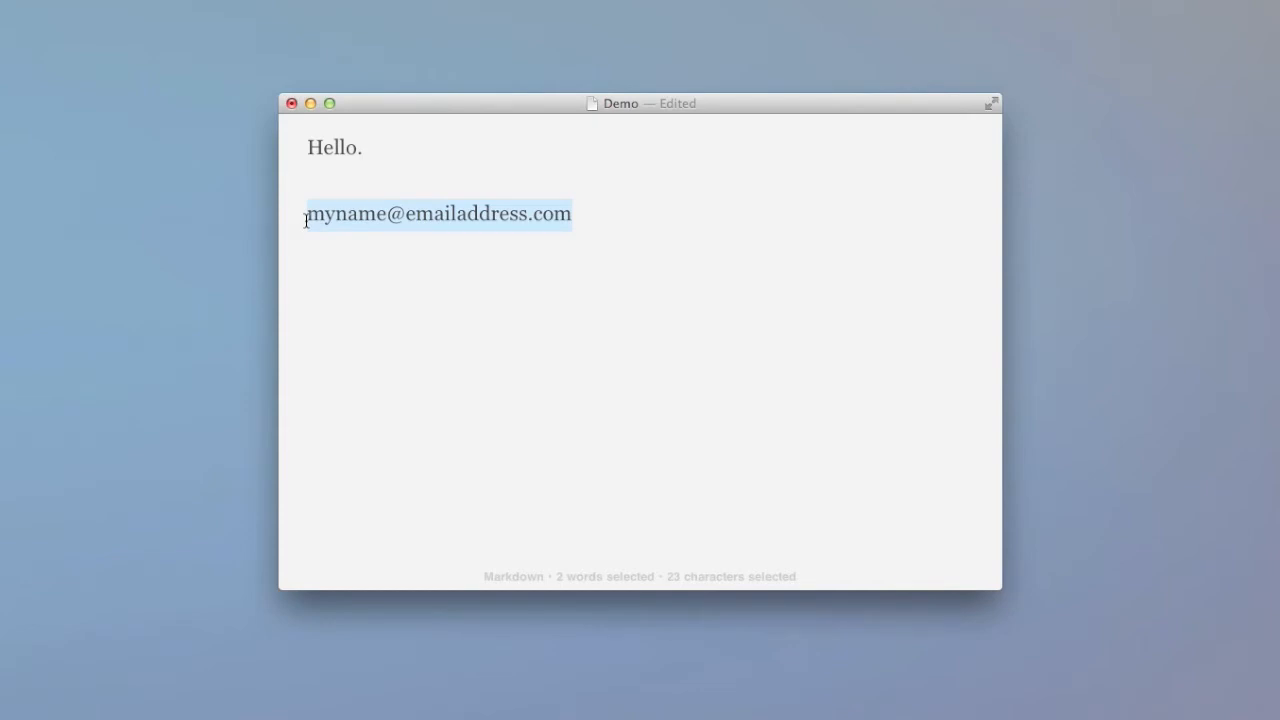
key("BackSpace")
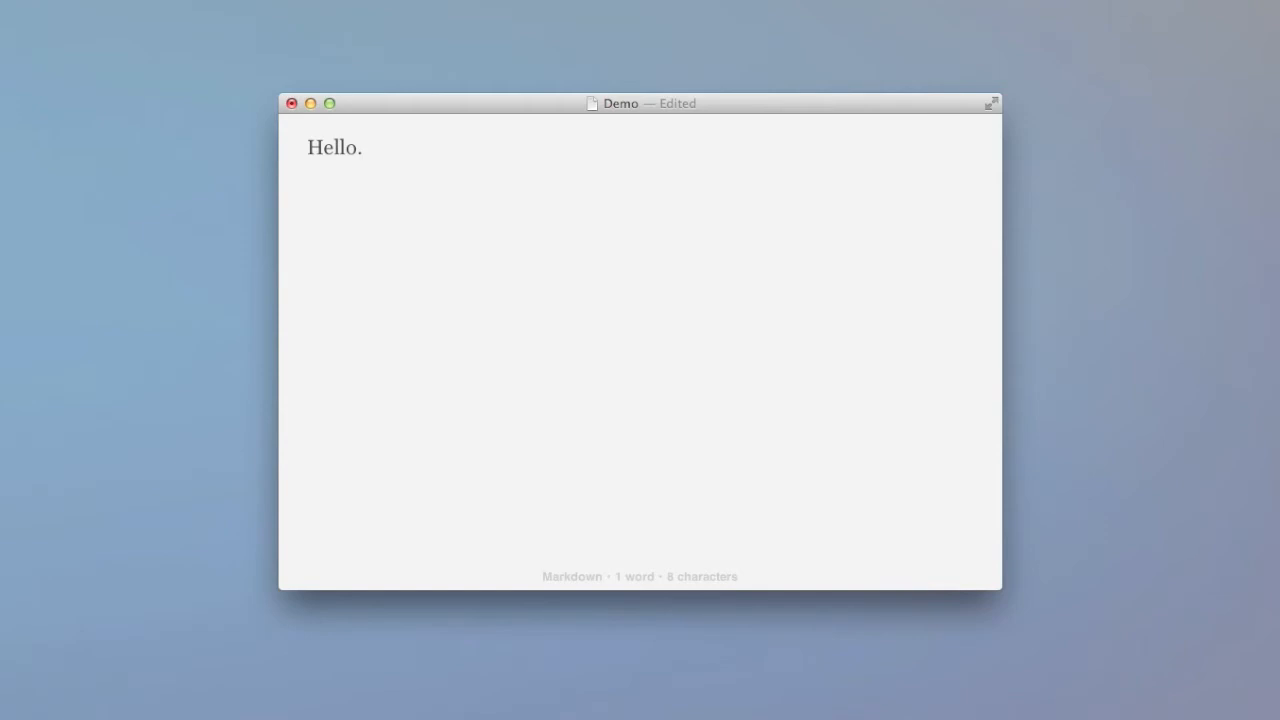
- Expand the ;date abbreviation below "Hello.", replace it with the ;sdate expansion, and delete that short date
type(";date")
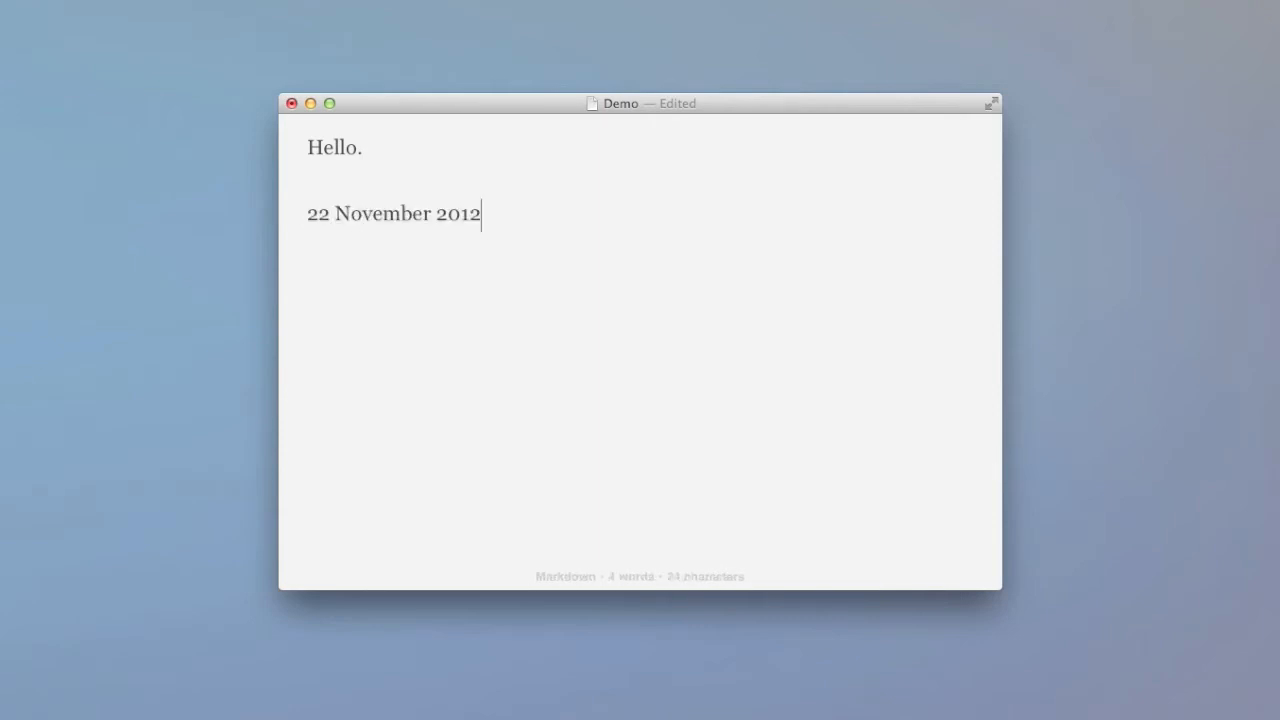
left_click_drag(516, 220, 303, 216)
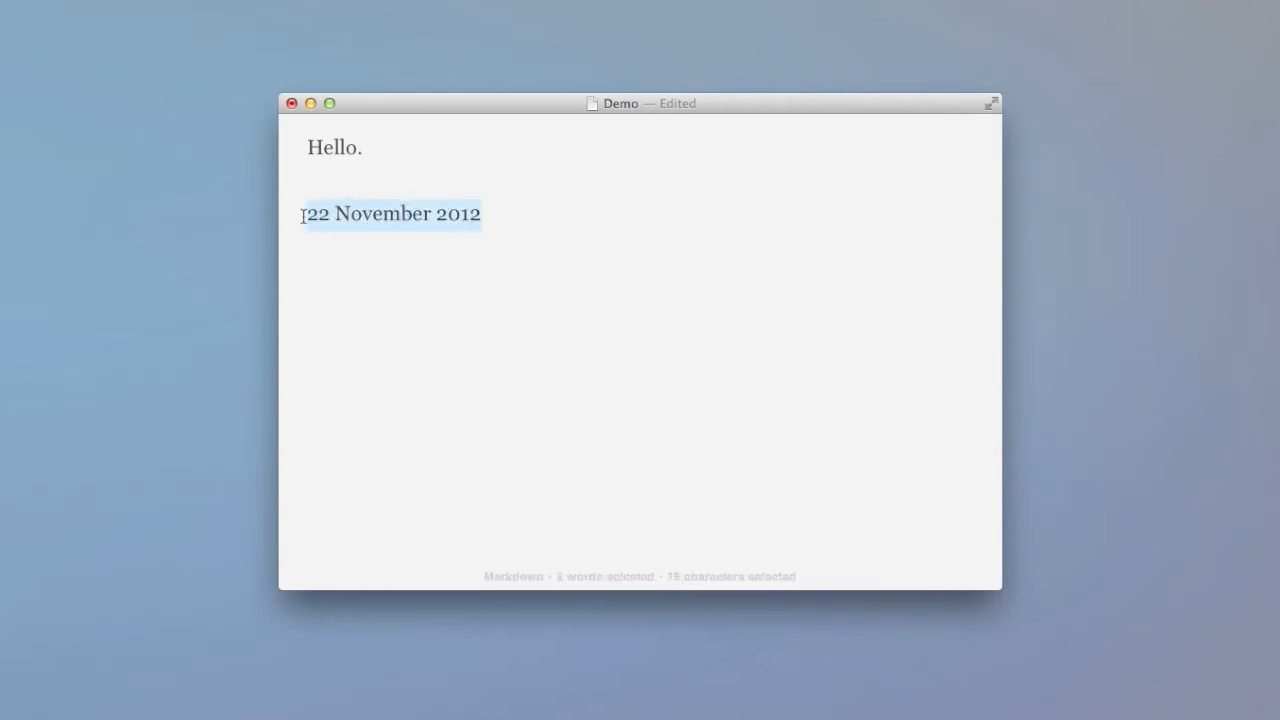
type(";s")
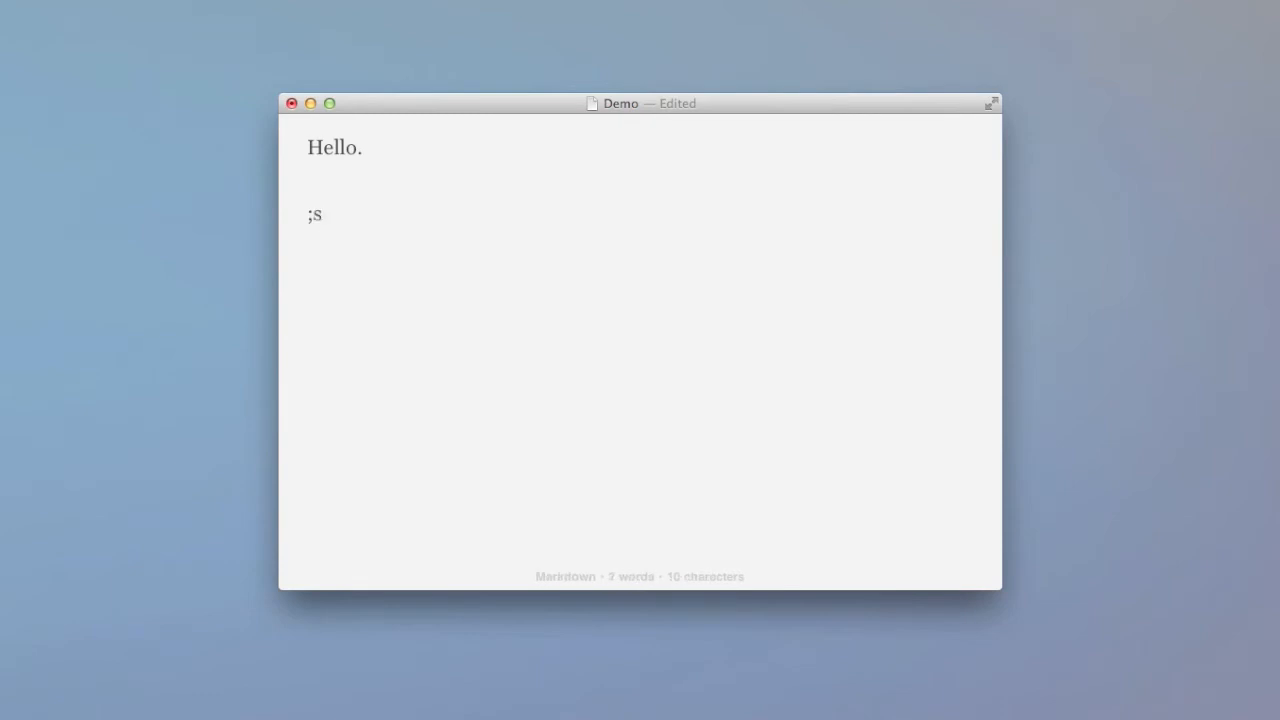
type("dat")
left_click_drag(423, 214, 311, 214)
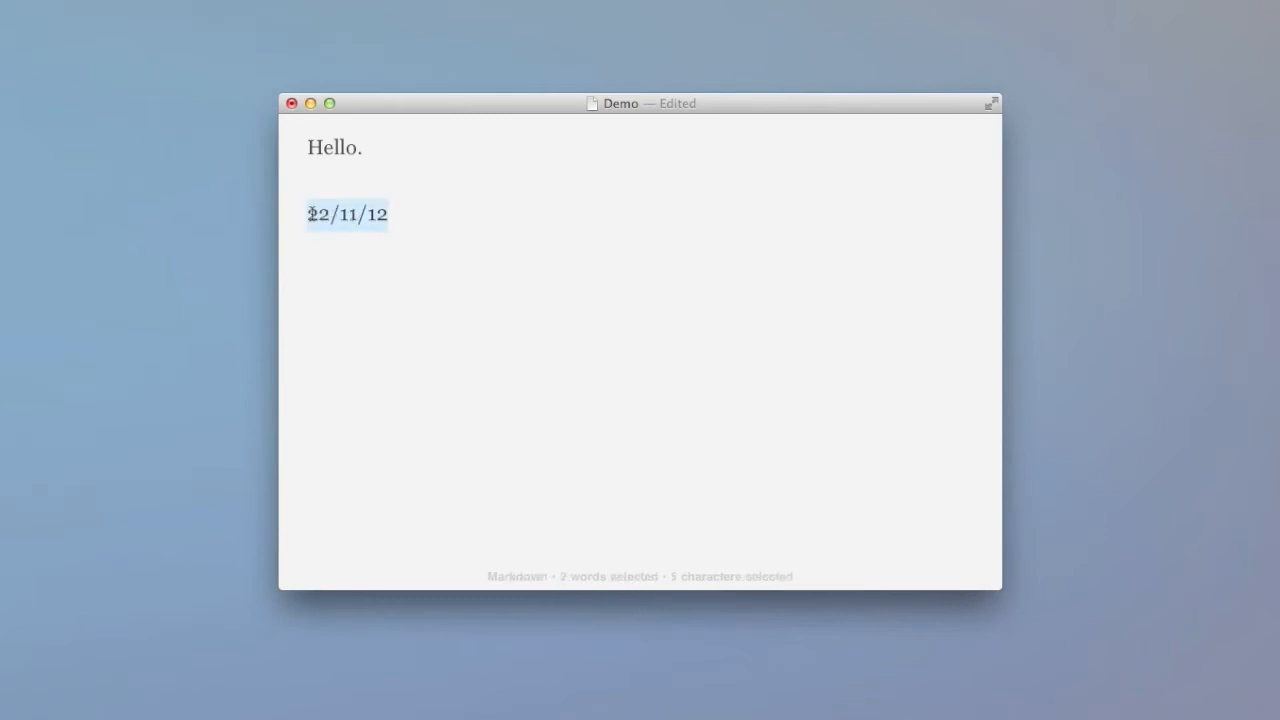
key("BackSpace")
- Expand the ;date abbreviation below "Hello." and add "nd" directly after the day number
type(";date")
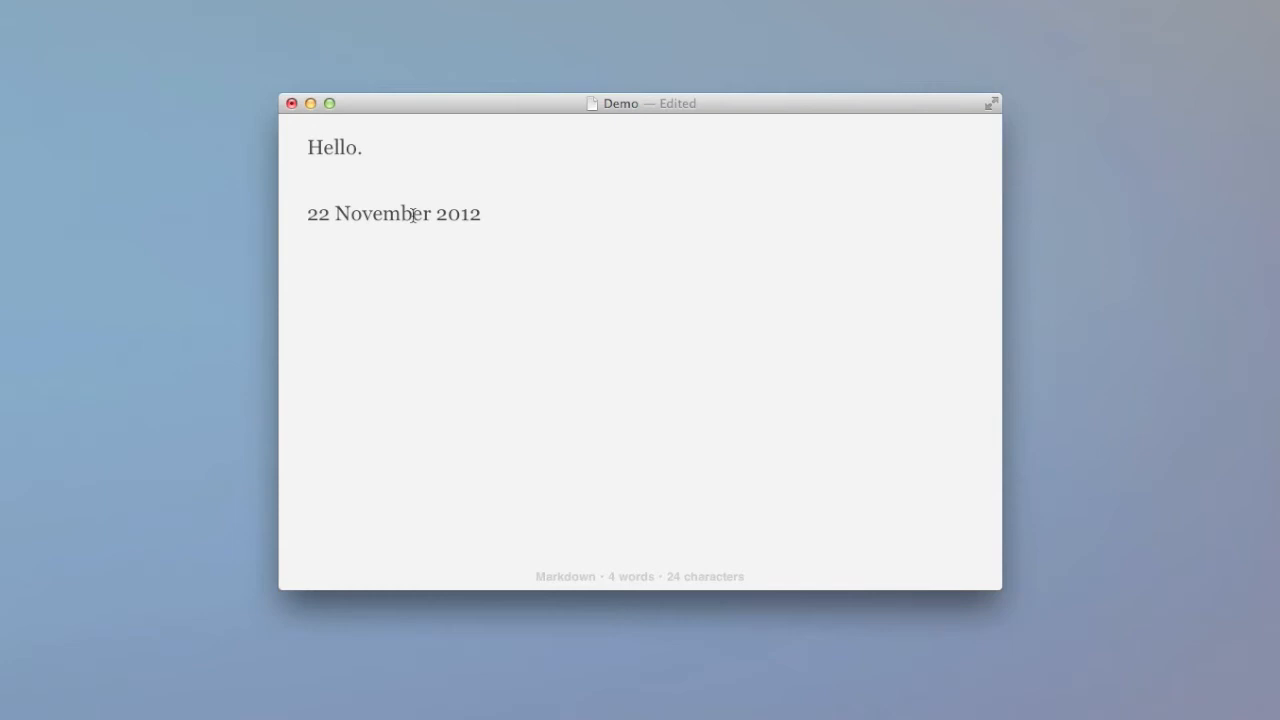
left_click(329, 214)
left_click_drag(329, 214, 333, 214)
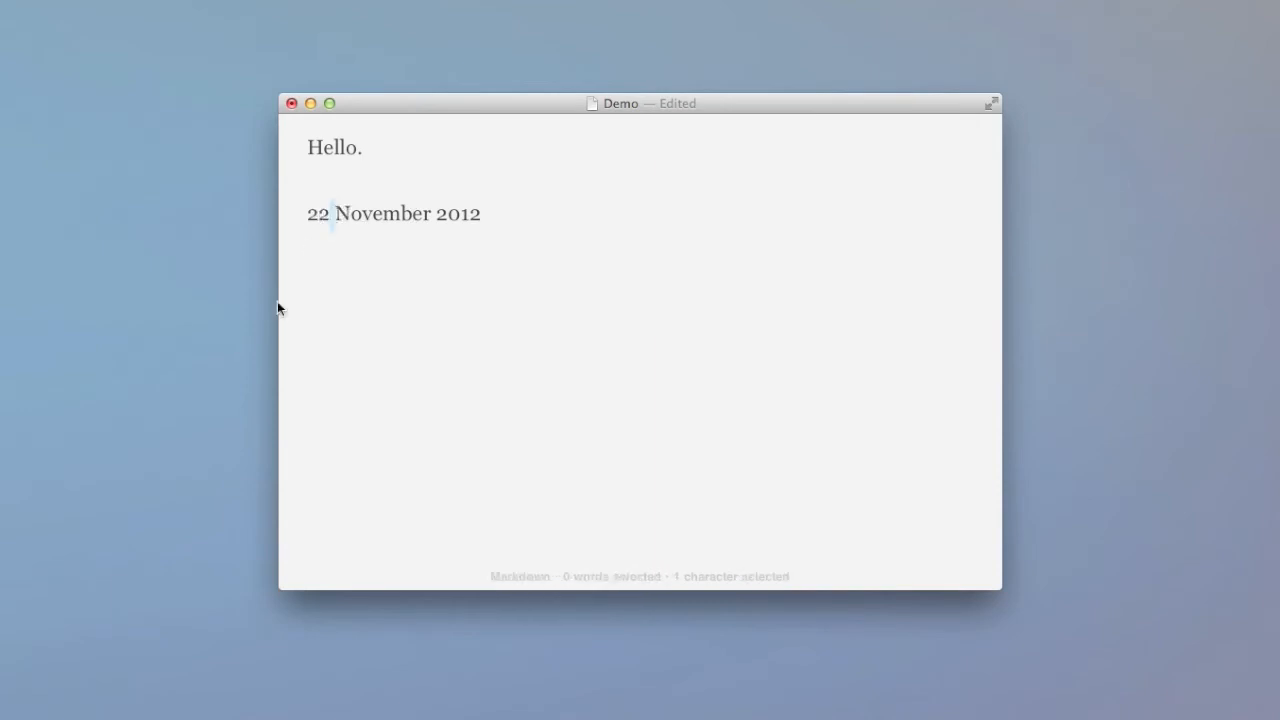
left_click(329, 214)
type("nd")
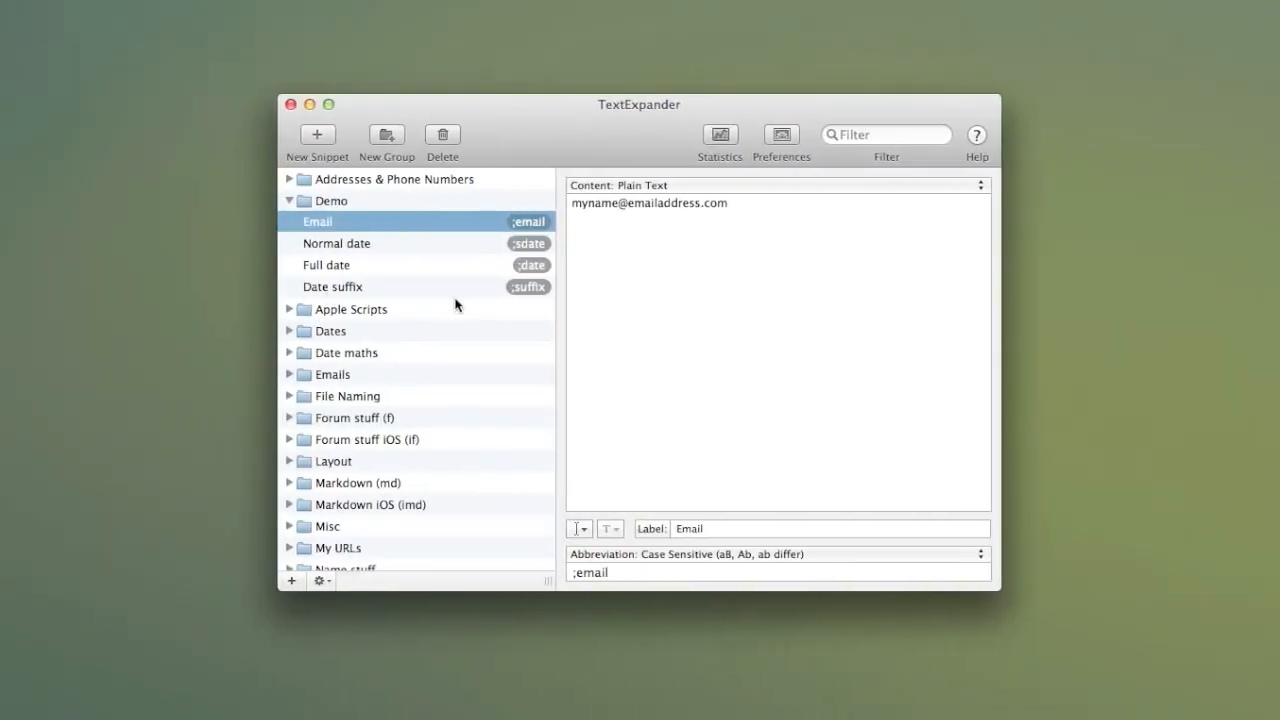
- Switch to TextExpander and examine the AppleScript content and abbreviation of the Date suffix snippet in the Demo group
left_click(394, 286)
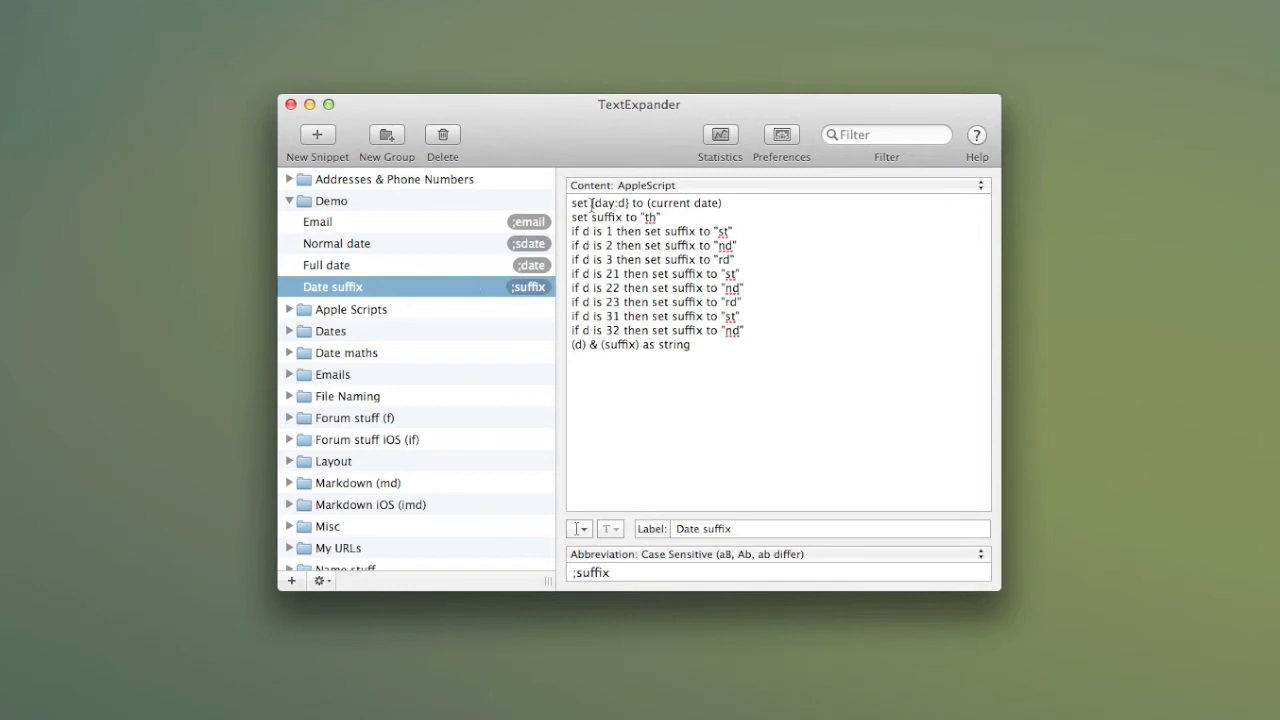
left_click(731, 333)
left_click(736, 343)
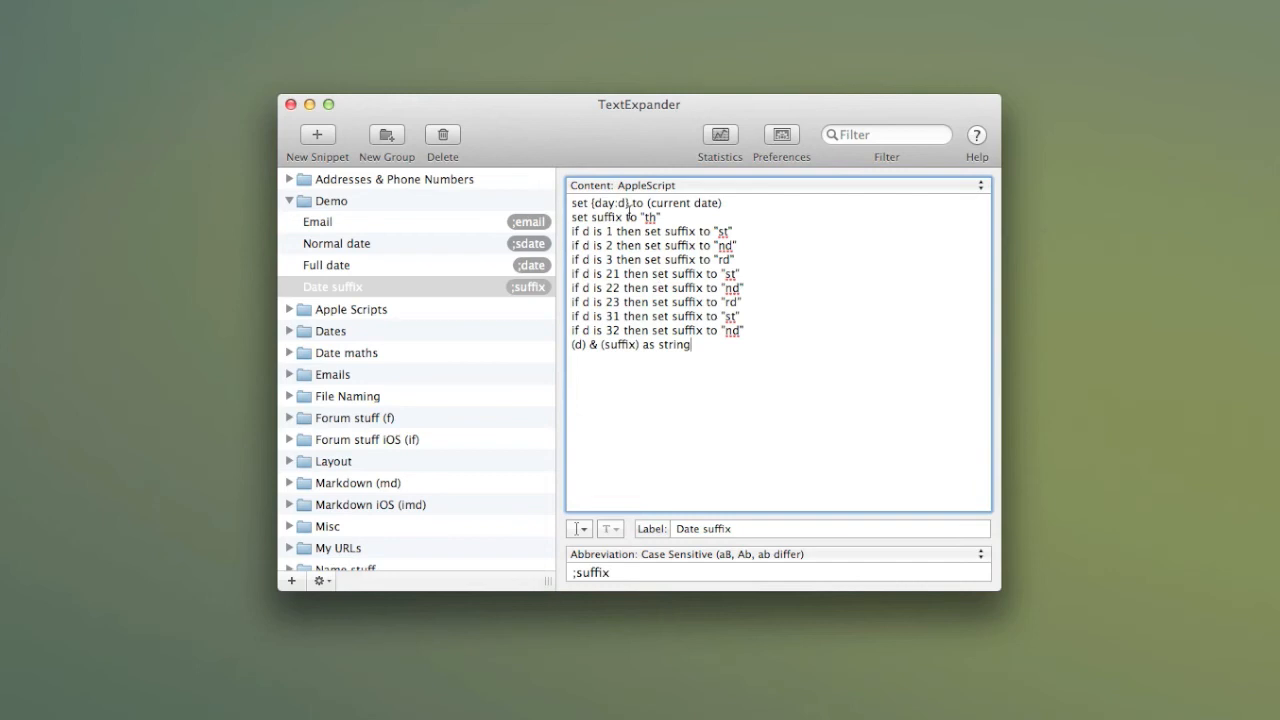
left_click(600, 206)
left_click(604, 202)
left_click(653, 223)
left_click(655, 216)
left_click(723, 231)
left_click(617, 574)
left_click(621, 576)
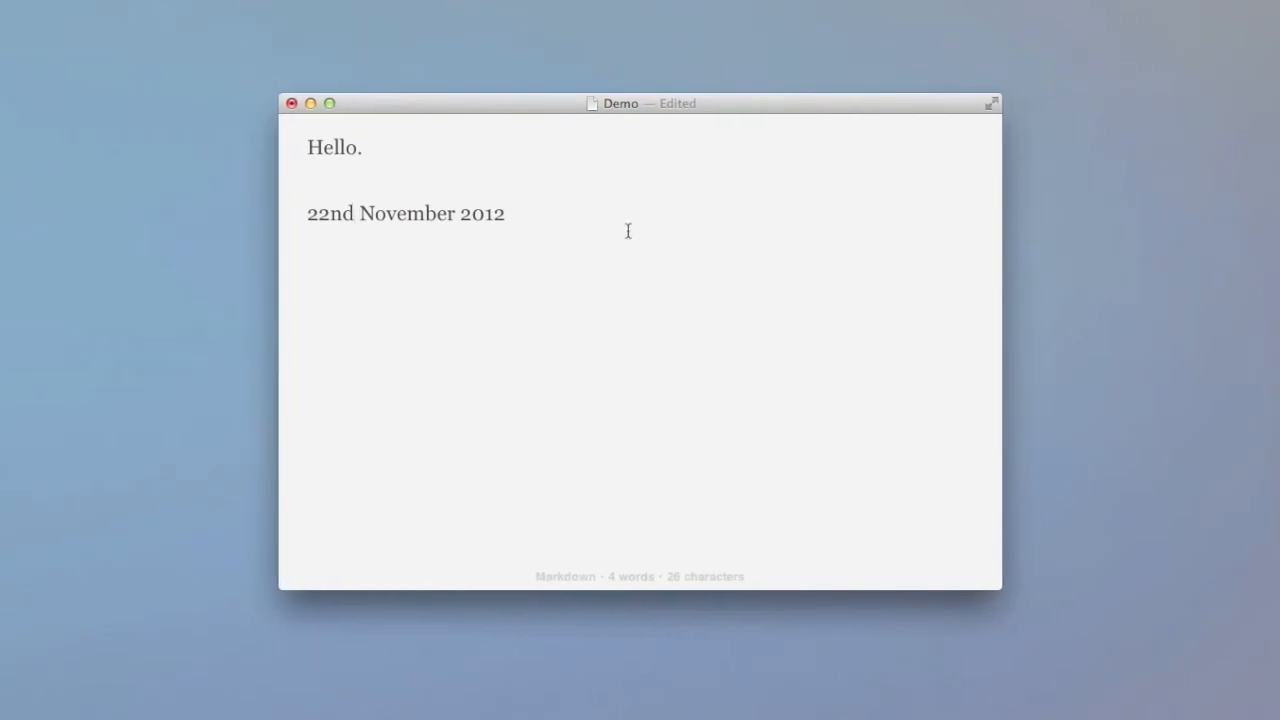
- Switch to the Demo document and replace the full date line with the expansion of the ;suffix abbreviation
left_click_drag(629, 229, 265, 207)
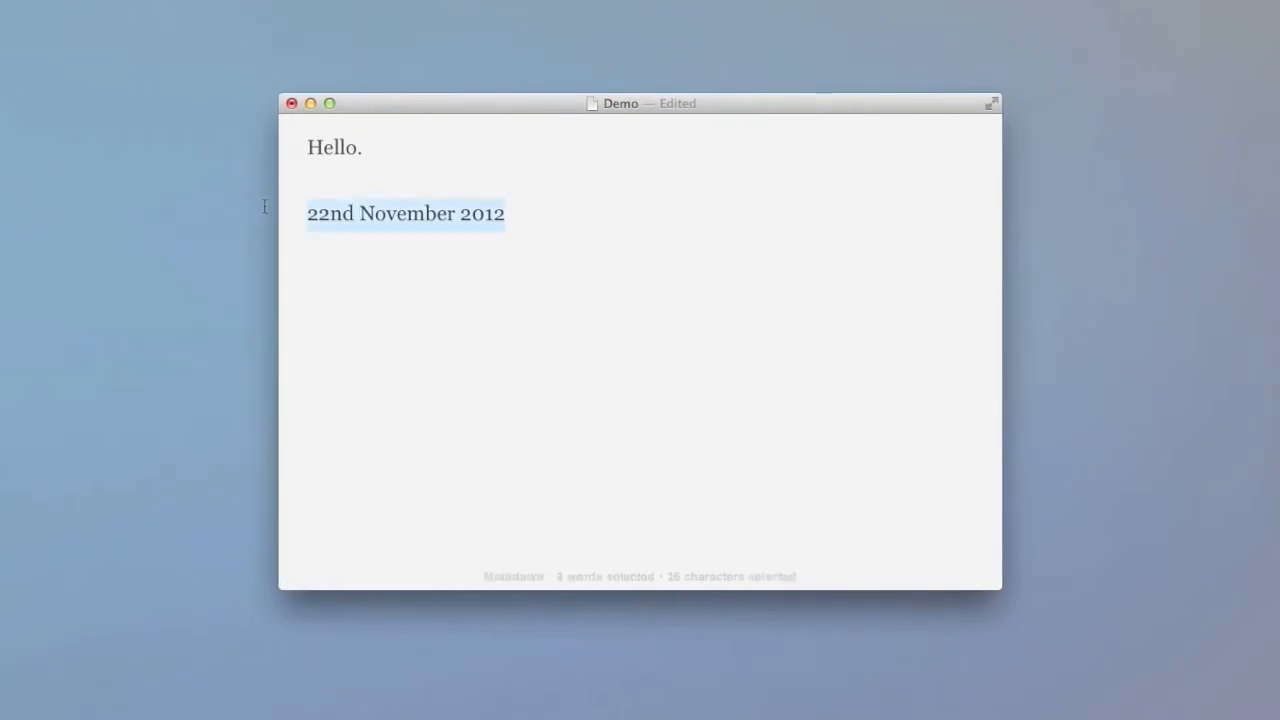
key("BackSpace")
type(";suff")
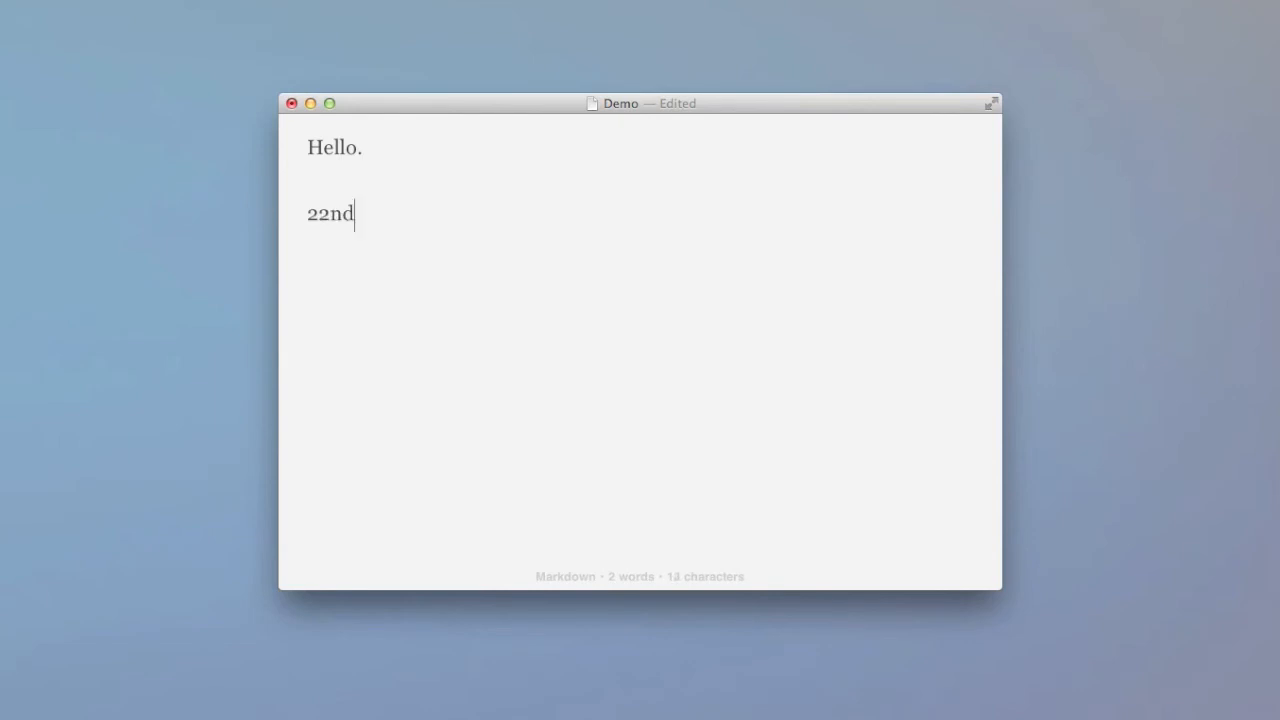
left_click_drag(331, 217, 286, 217)
left_click(346, 215)
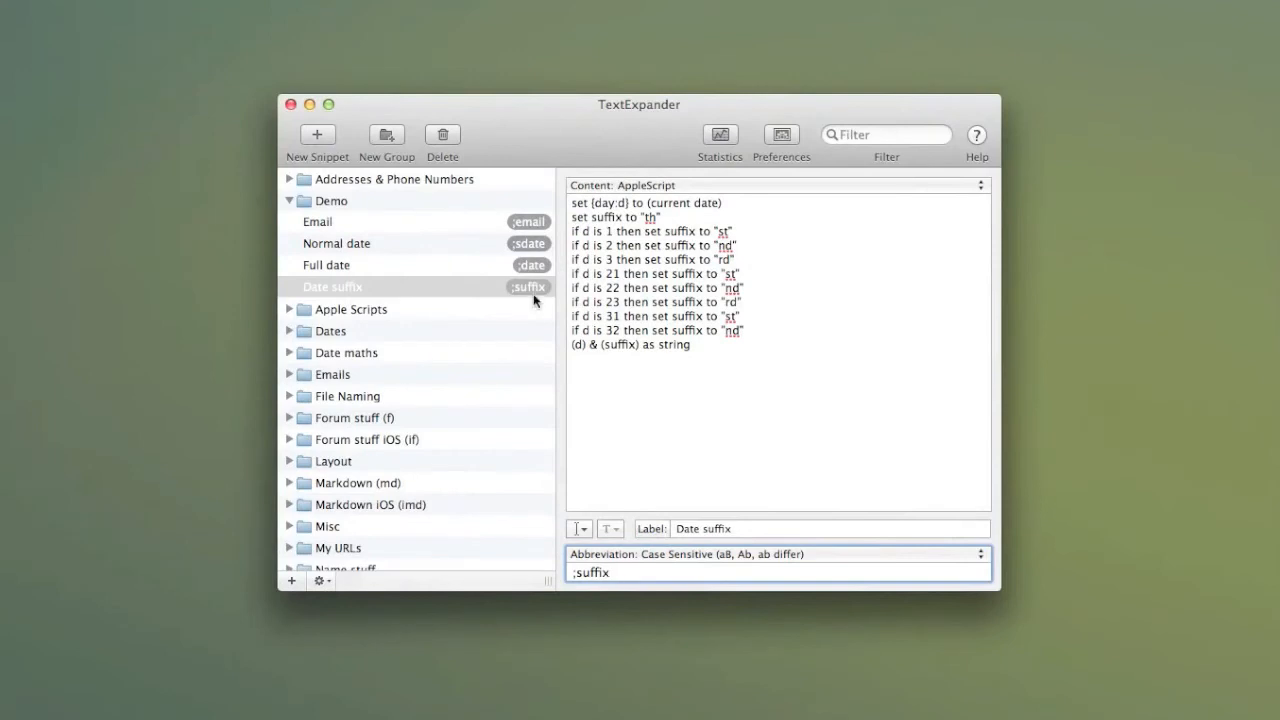
- Switch to TextExpander, create a new snippet in the Demo group, and insert the Date suffix snippet into its content
left_click(535, 290)
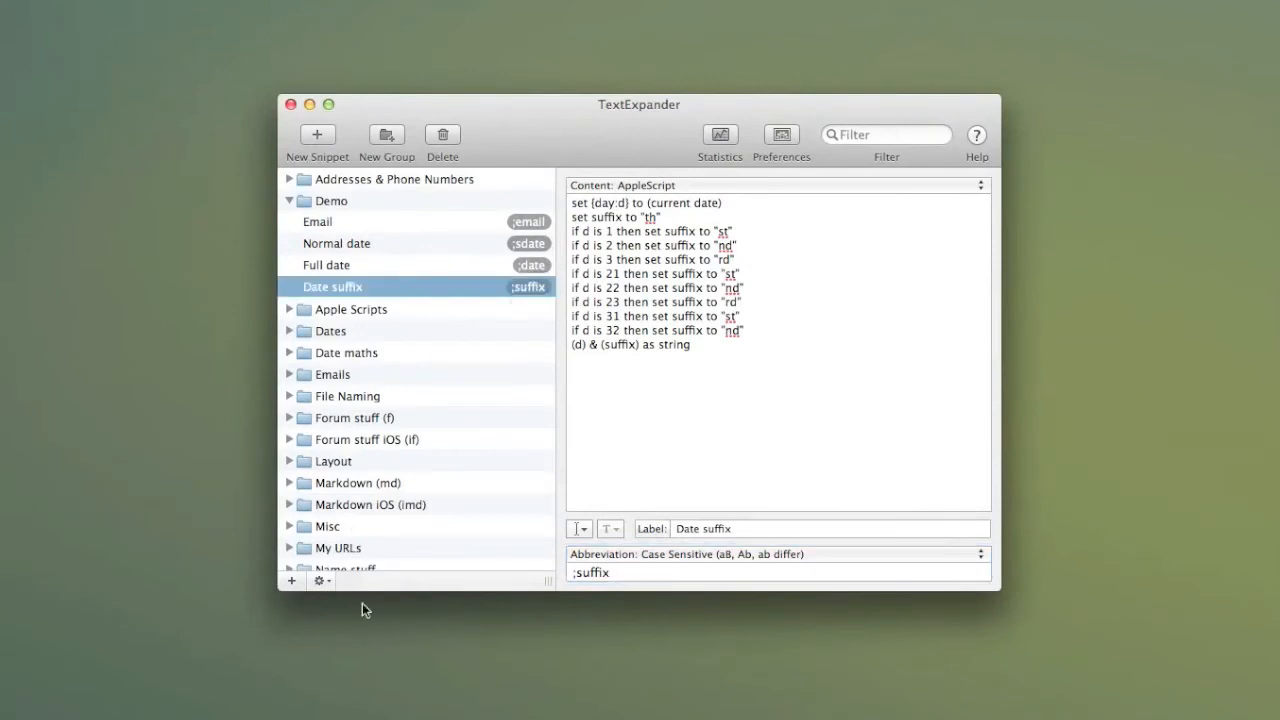
left_click(287, 580)
left_click(345, 606)
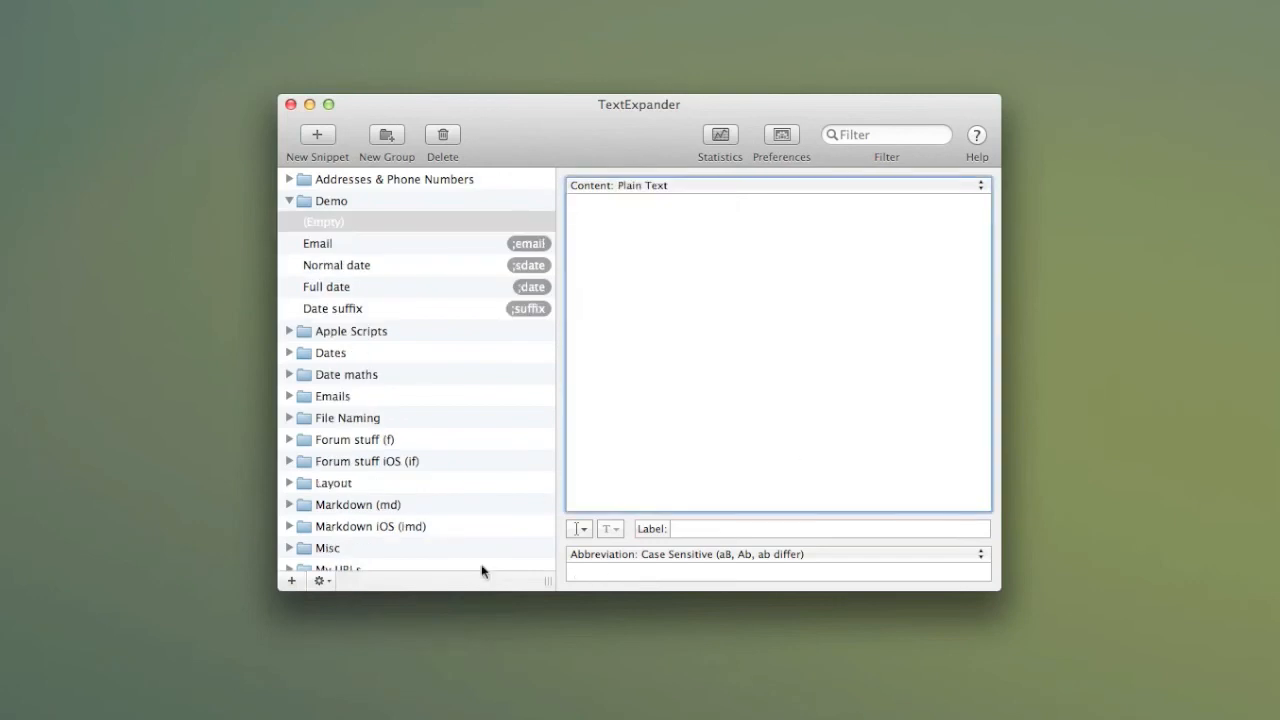
left_click(572, 530)
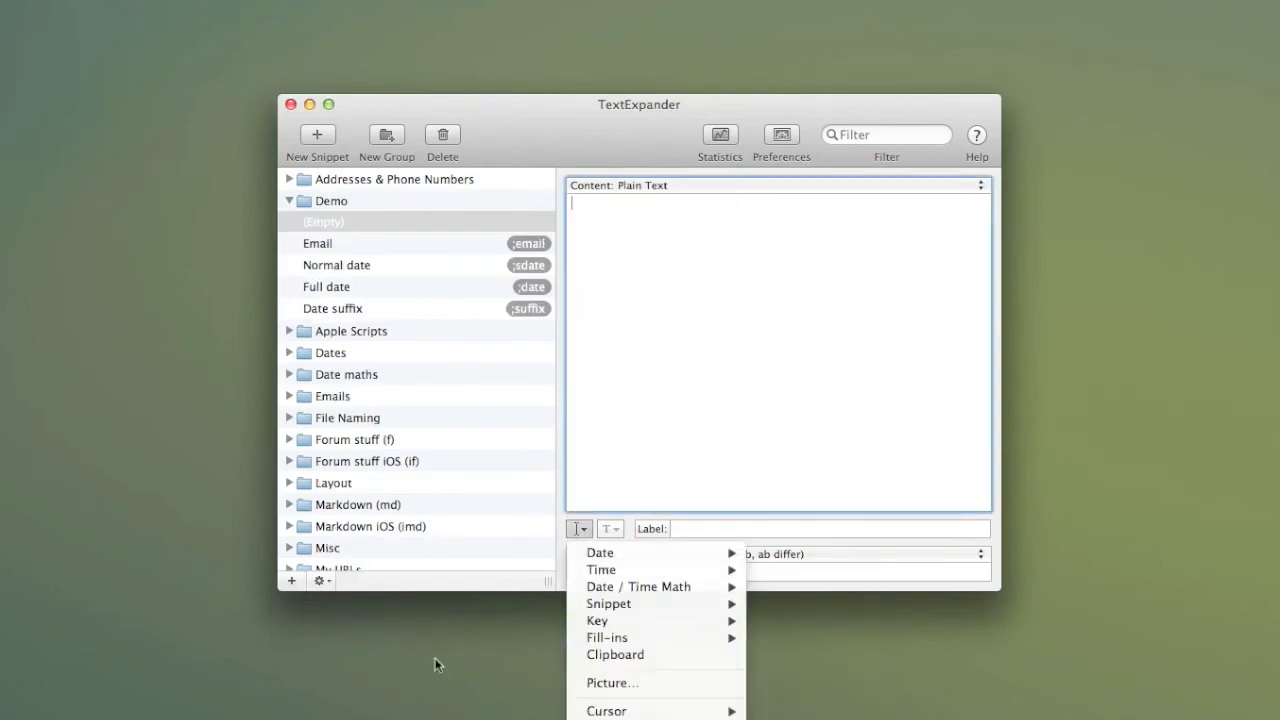
mouse_move(596, 608)
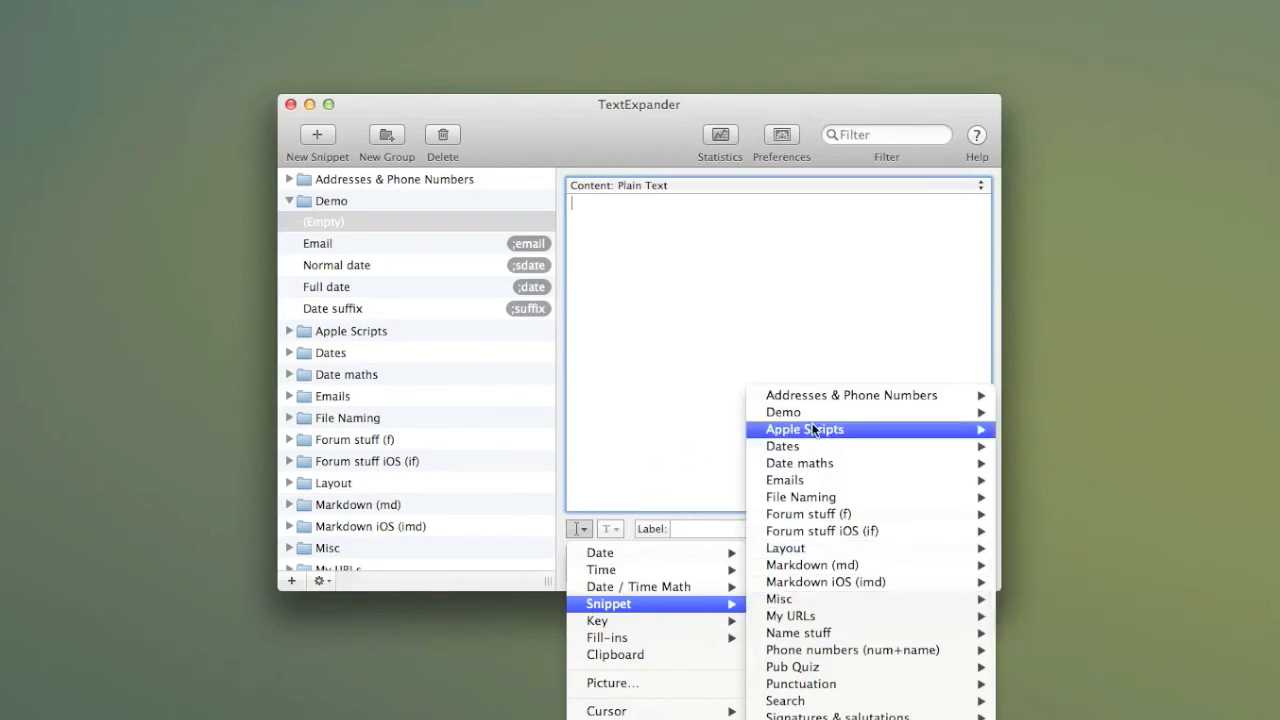
mouse_move(827, 419)
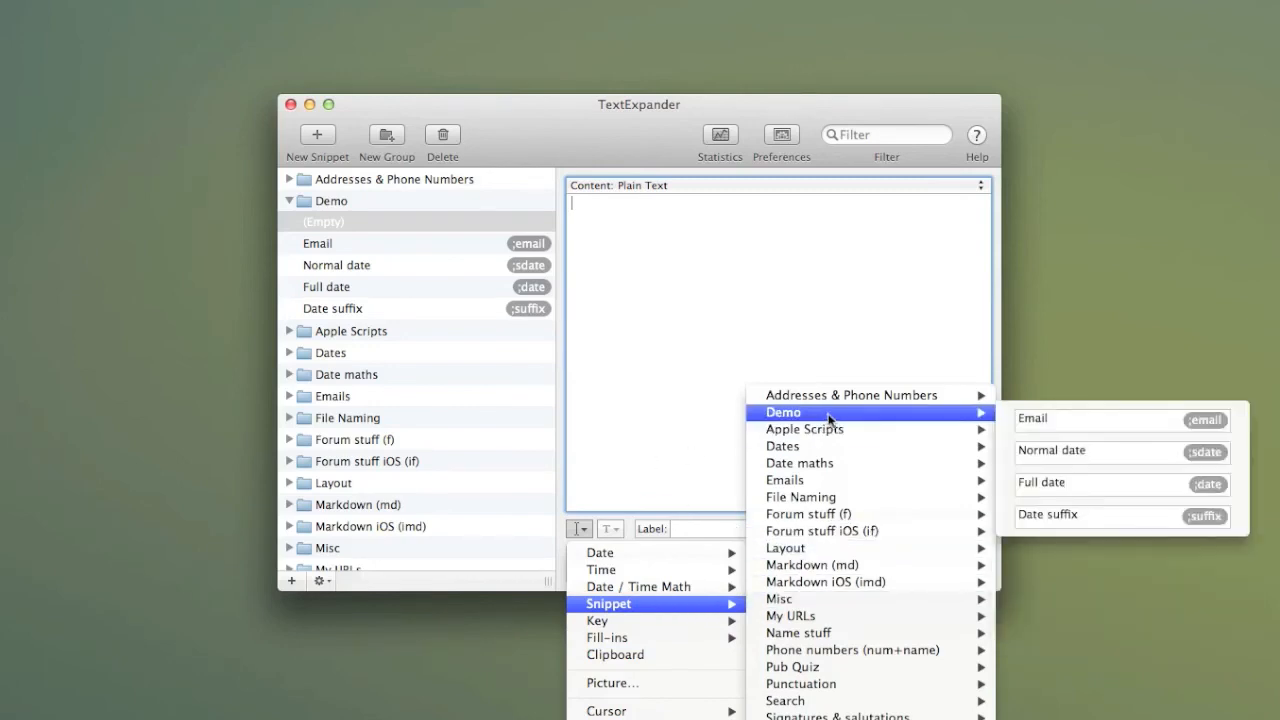
left_click(1030, 514)
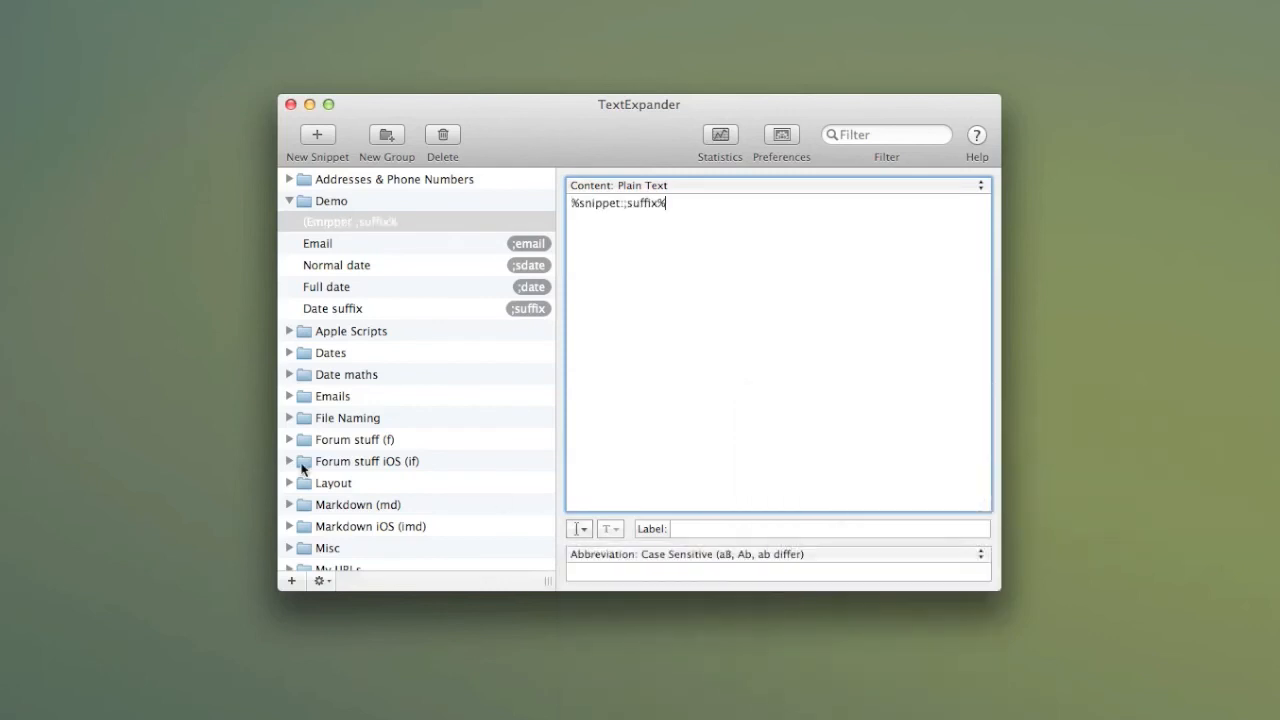
- Append the full month name (%B) and four-digit year (%Y) to the new snippet's content, separated by spaces
left_click(578, 529)
mouse_move(634, 555)
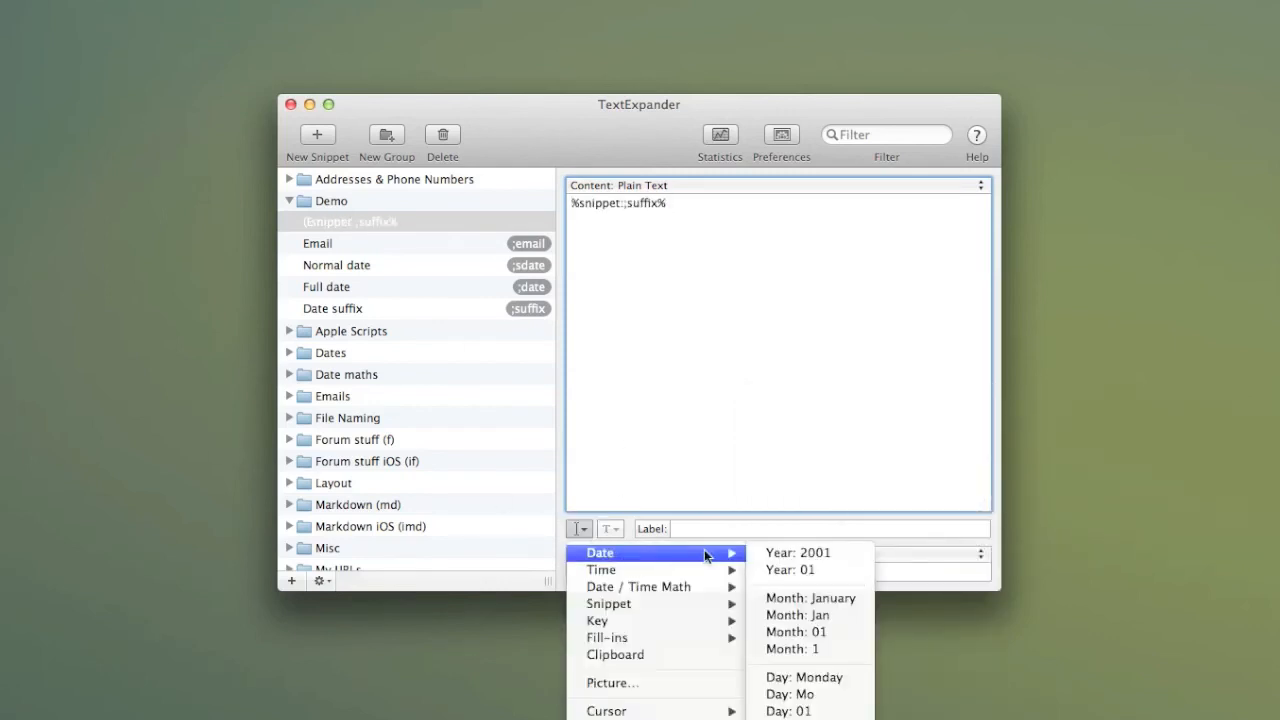
left_click(818, 600)
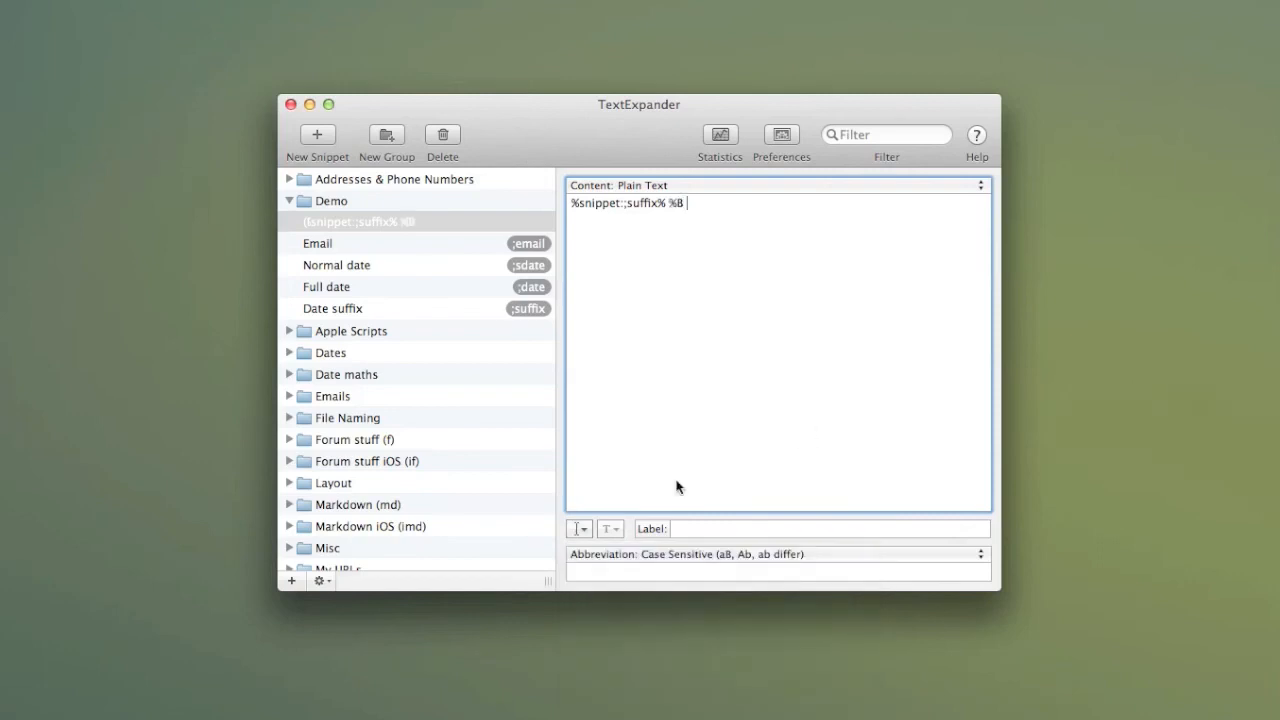
left_click(578, 529)
mouse_move(684, 552)
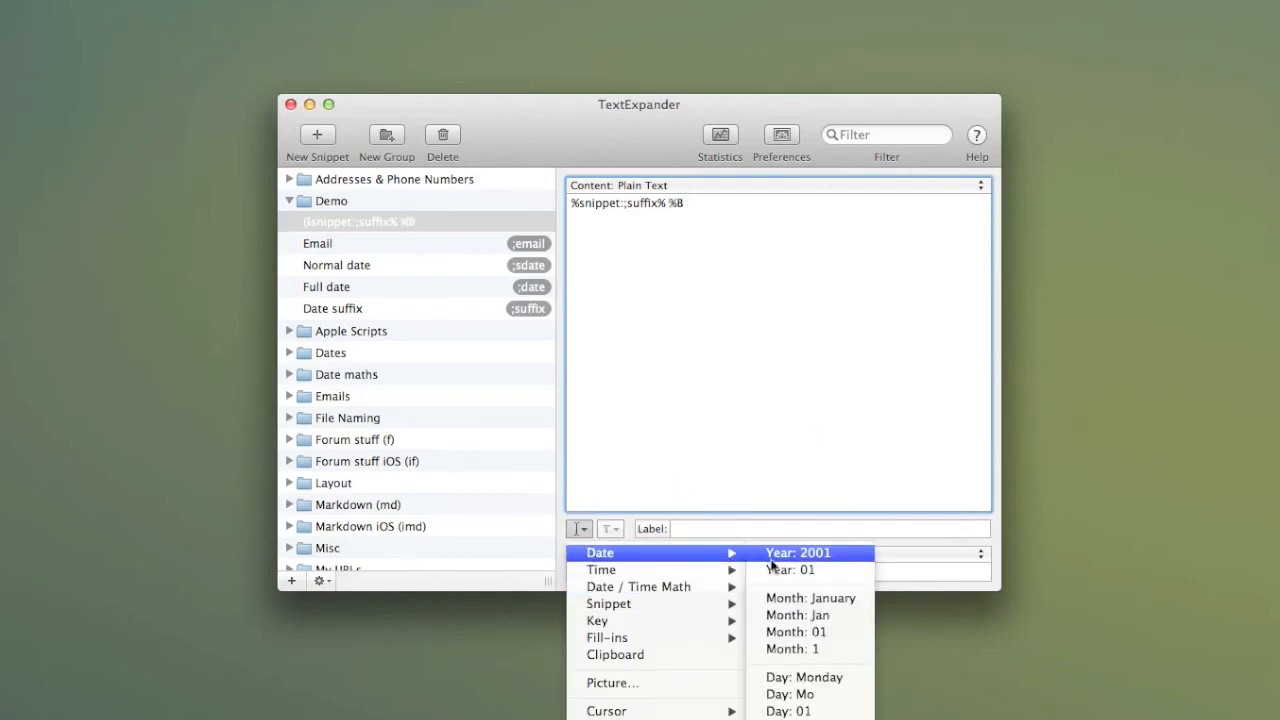
left_click(775, 556)
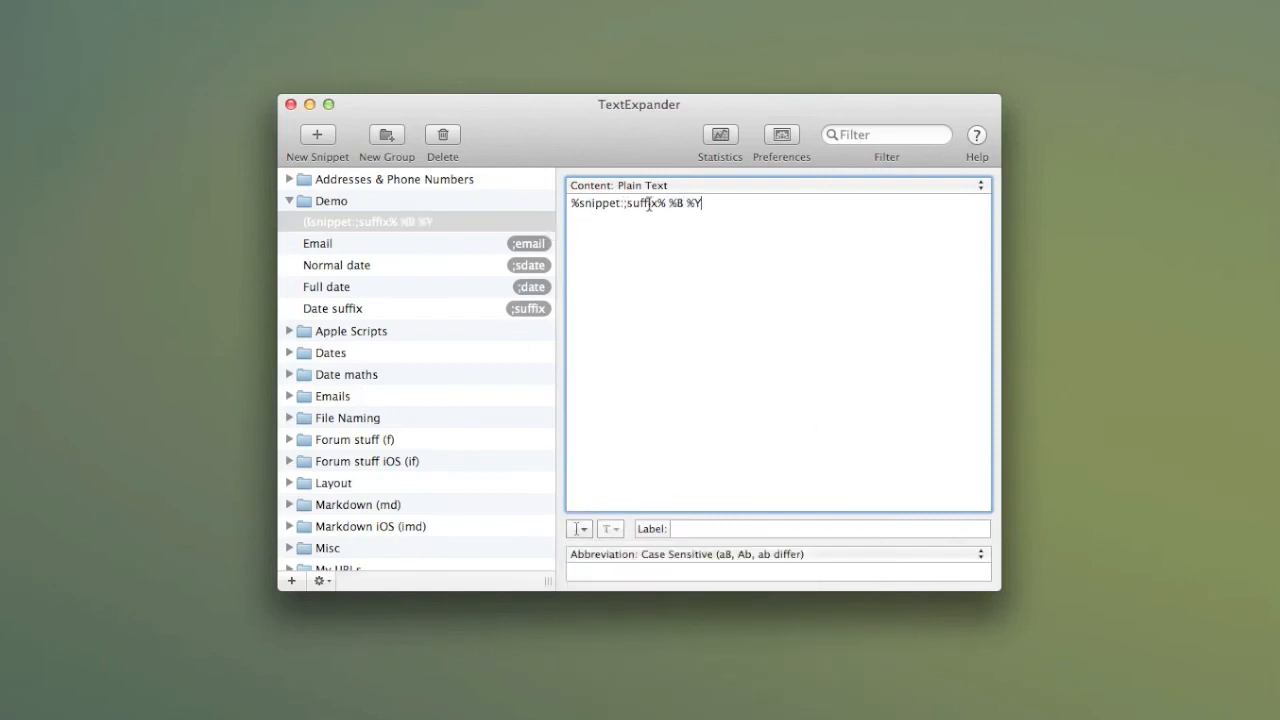
left_click_drag(571, 203, 662, 203)
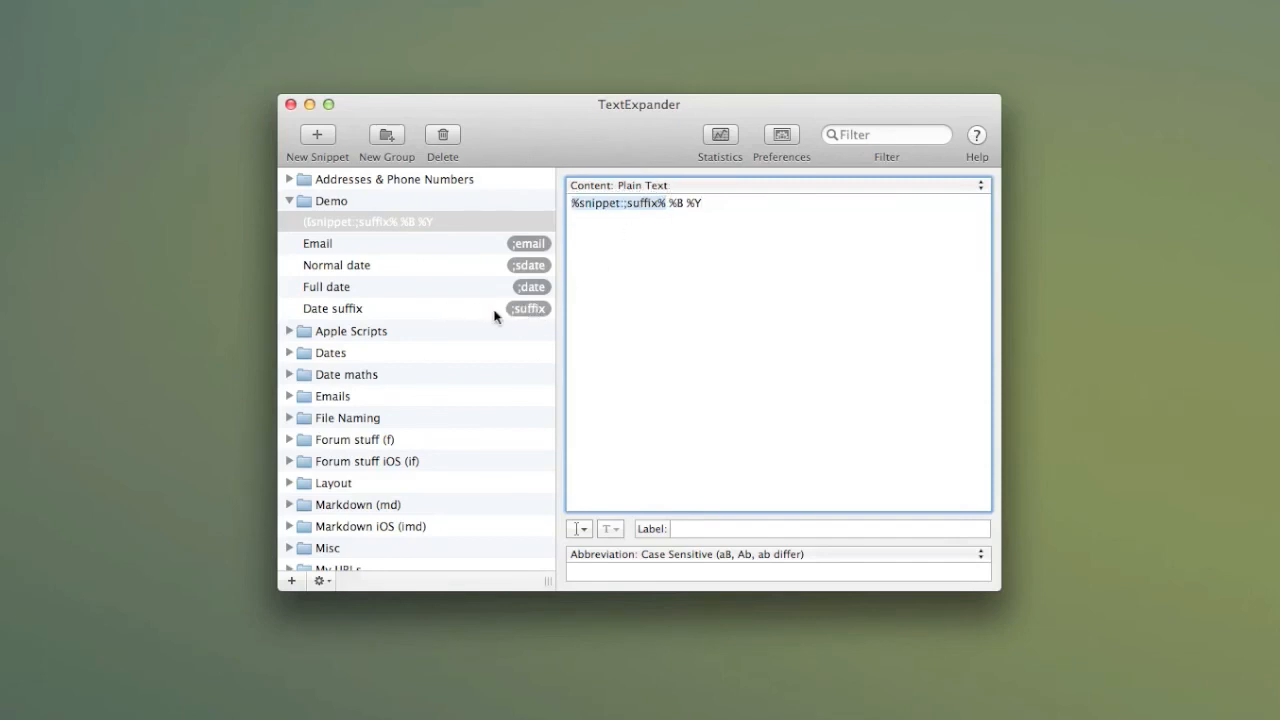
left_click(674, 203)
left_click_drag(674, 203, 704, 201)
left_click(725, 236)
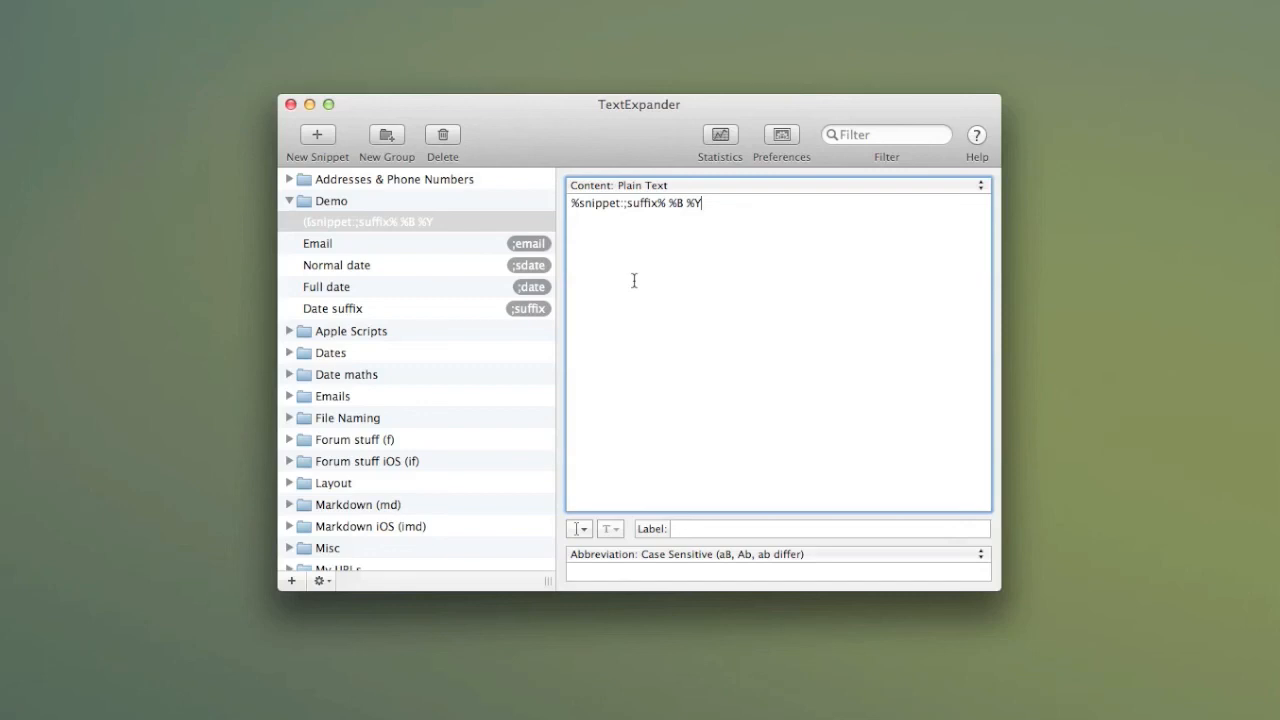
- Label the new snippet "full date" and set its abbreviation to ;full
left_click(692, 529)
type("full date")
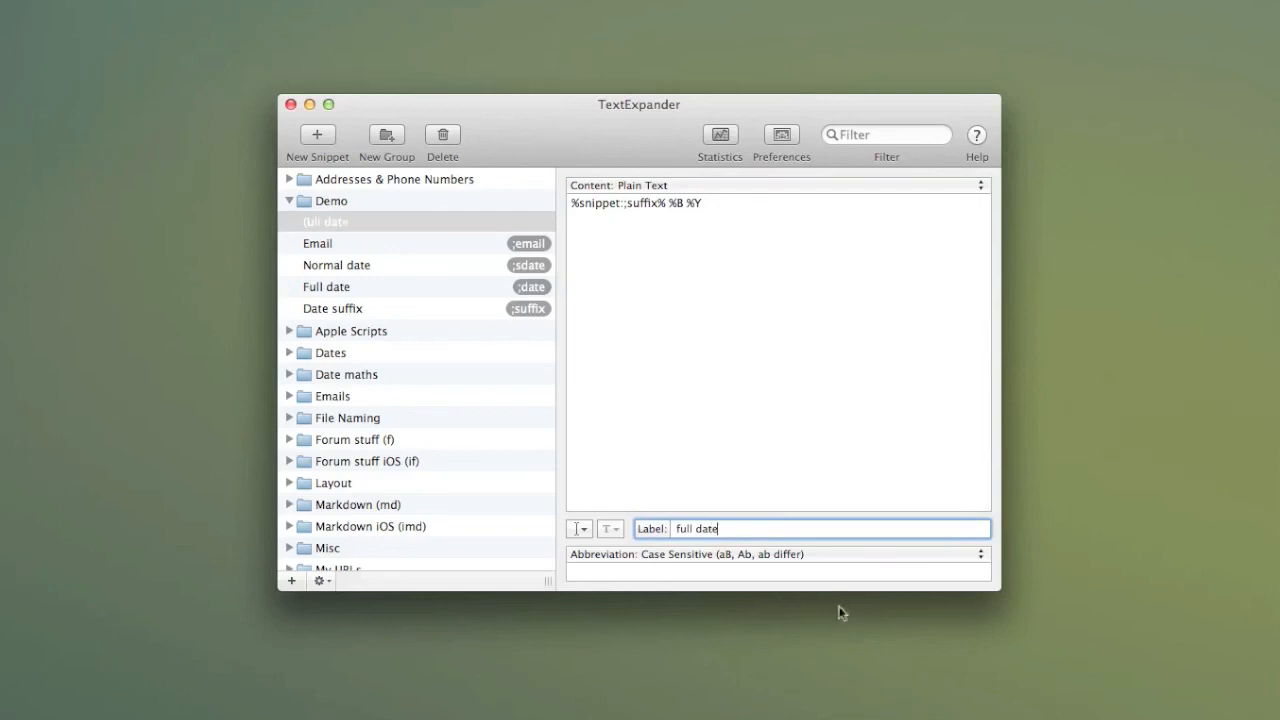
left_click(697, 567)
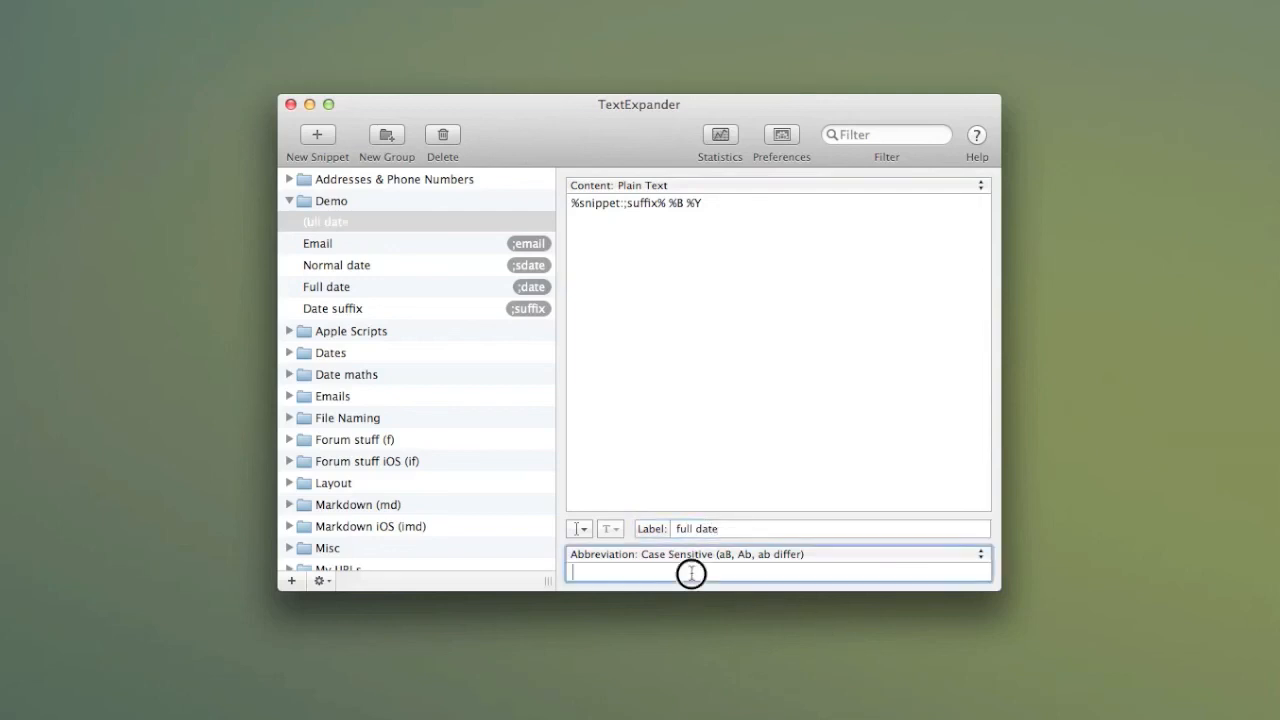
type(";full")
- Switch to the Demo document and replace the suffixed day number with the expansion of the ;full abbreviation
key("ctrl+Right")
left_click_drag(424, 222, 297, 216)
key("BackSpace")
type(";full")
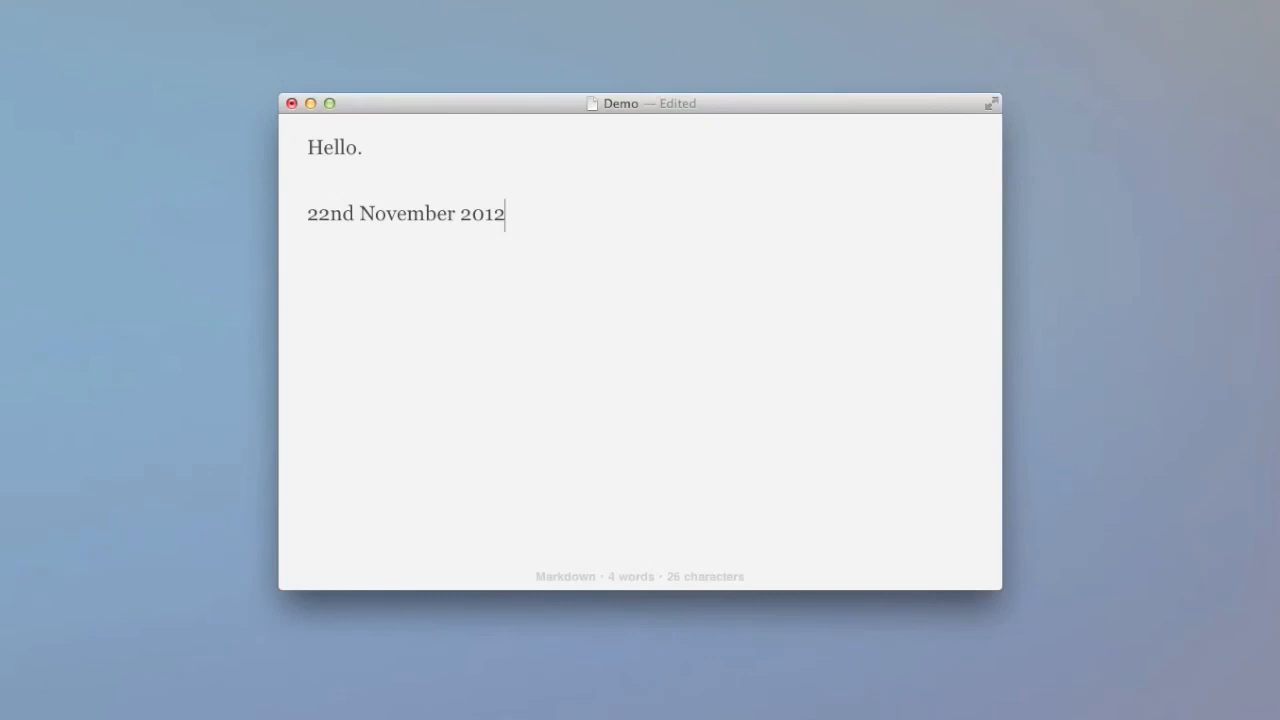
- Add the text "Bye" below the date, leaving one blank line between them
key("Return")
key("Return")
type("Bye")
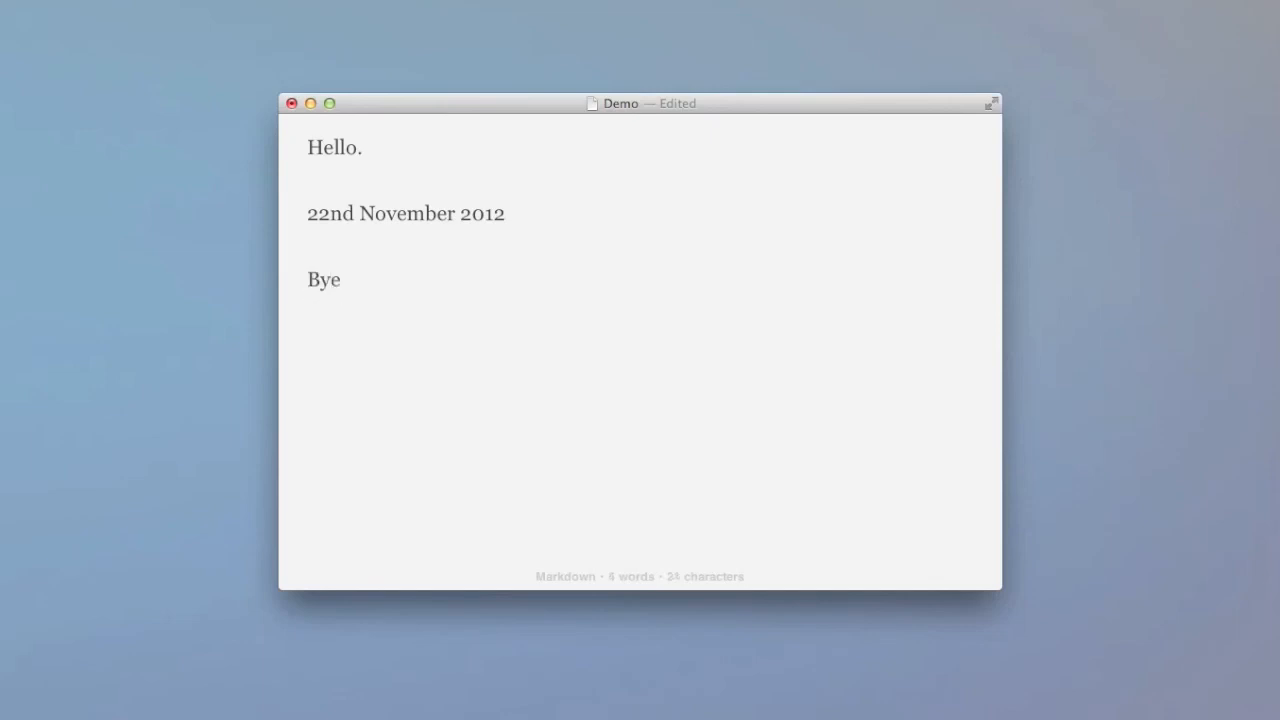